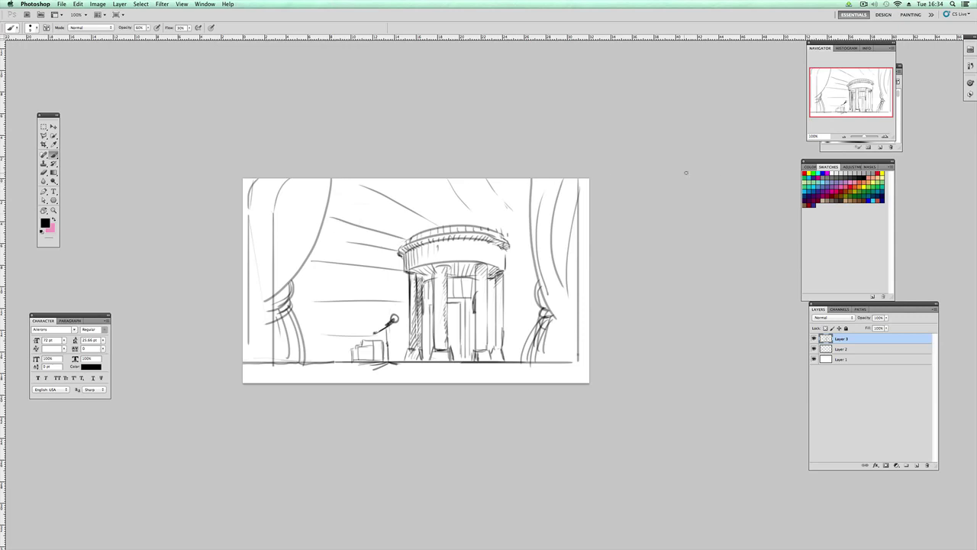
Draw two dark zigzag scribbles on the upper-left curtain, trying grey-purple, orange-brown, then purple backgrounds.
left_click(842, 178)
left_click(849, 184)
left_click_drag(313, 229, 345, 241)
left_click(831, 184)
mouse_move(309, 210)
left_mouse_down()
mouse_move(348, 237)
mouse_move(402, 245)
left_mouse_up()
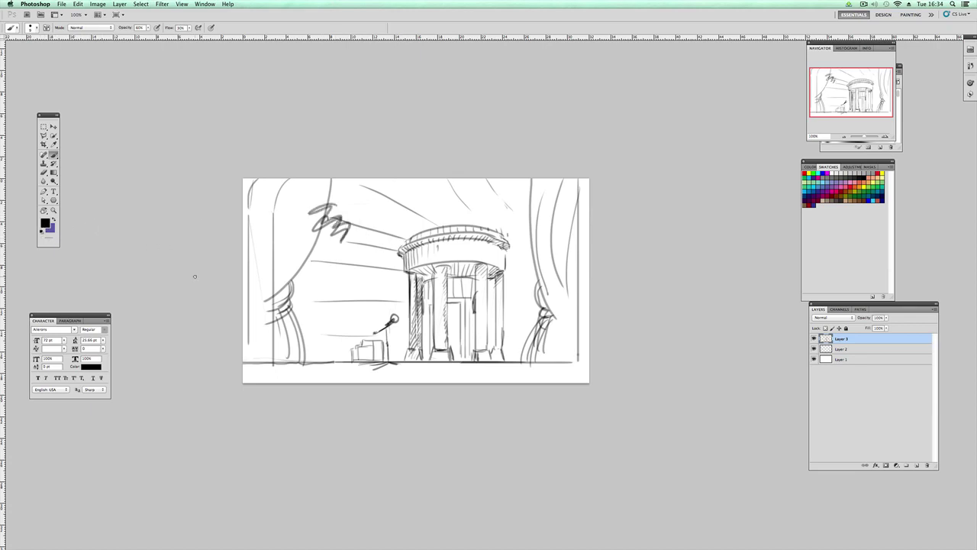
Swap purple to foreground and scribble three purple strokes over the upper-left curtain, changing the background to pink.
key("x")
left_click_drag(307, 222, 343, 275)
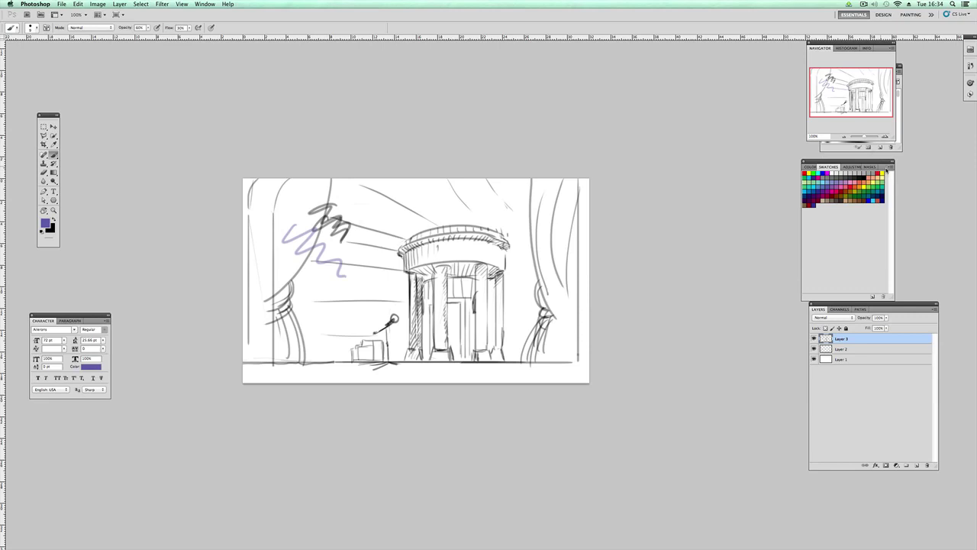
left_click(852, 181)
left_click_drag(300, 207, 306, 237)
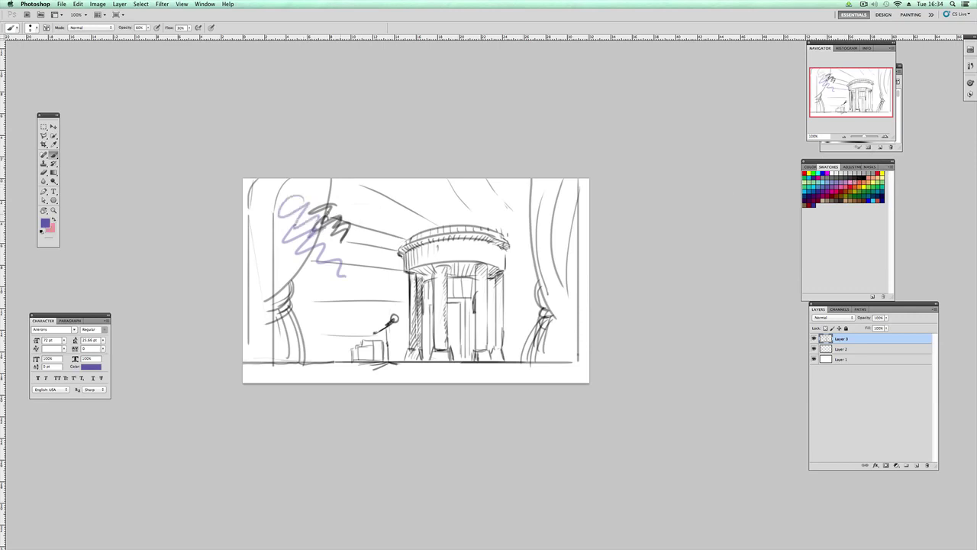
mouse_move(336, 206)
left_mouse_down()
mouse_move(283, 229)
mouse_move(294, 260)
mouse_move(340, 260)
mouse_move(340, 237)
left_mouse_up()
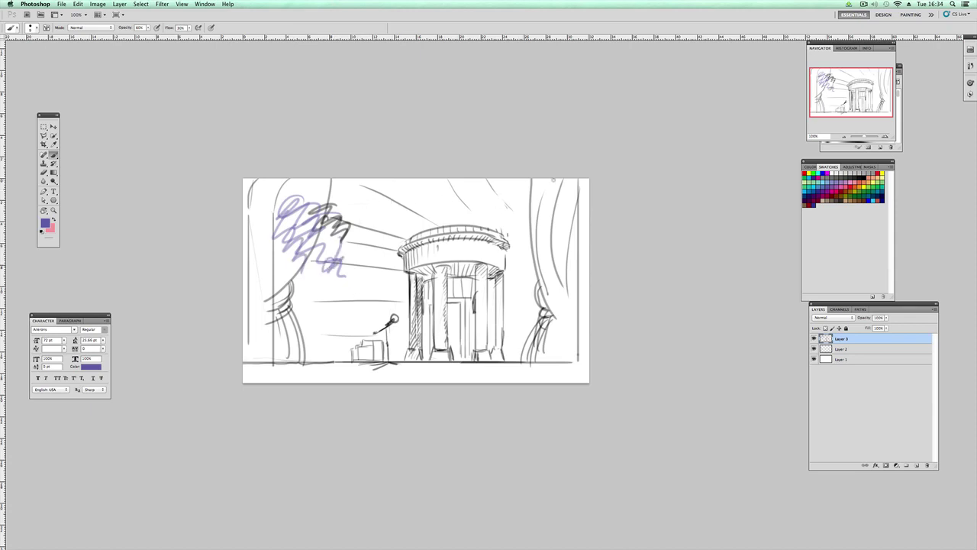
left_click(810, 167)
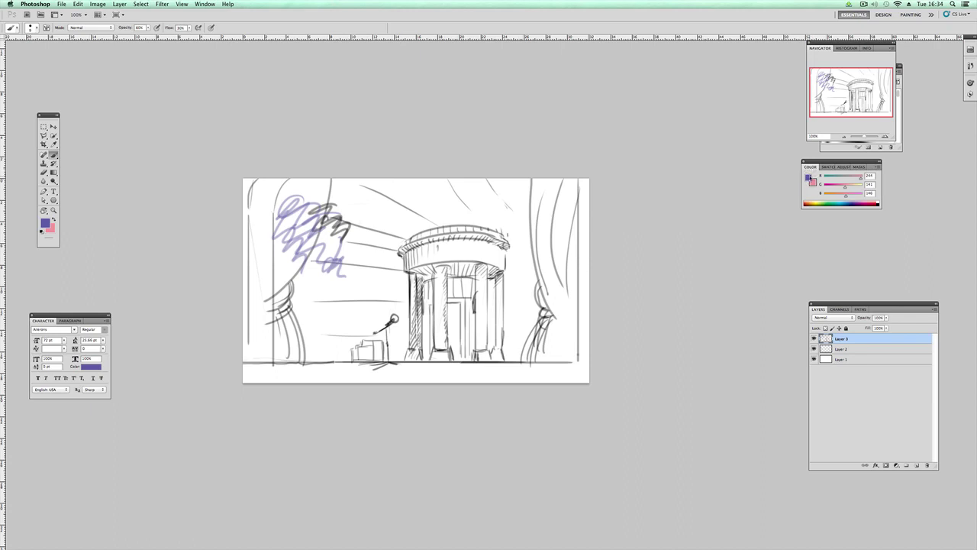
left_click(811, 182)
left_click(825, 167)
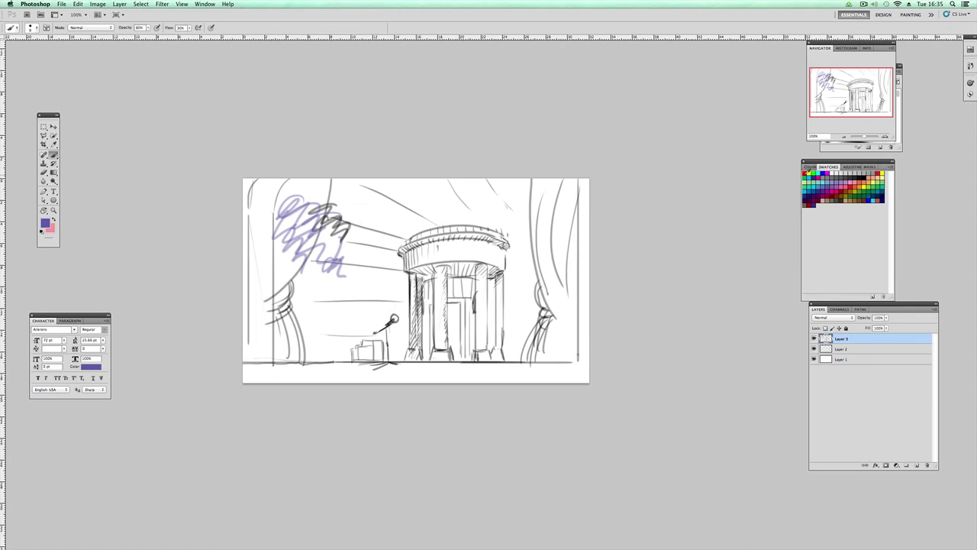
Scribble a red circle beside the dark zigzag with a red zigzag below, then green strokes right of it.
left_click(807, 174)
left_click_drag(342, 201, 352, 229)
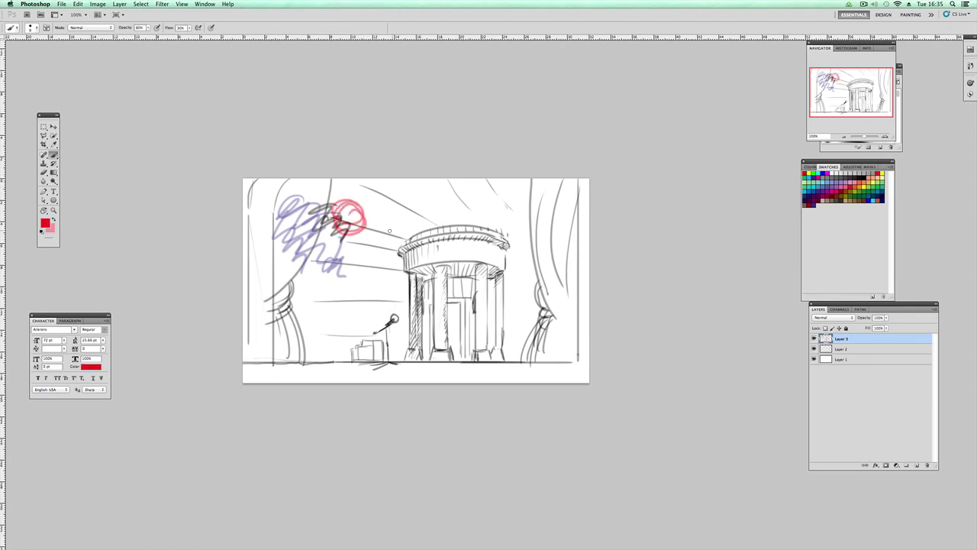
left_click_drag(336, 232, 355, 283)
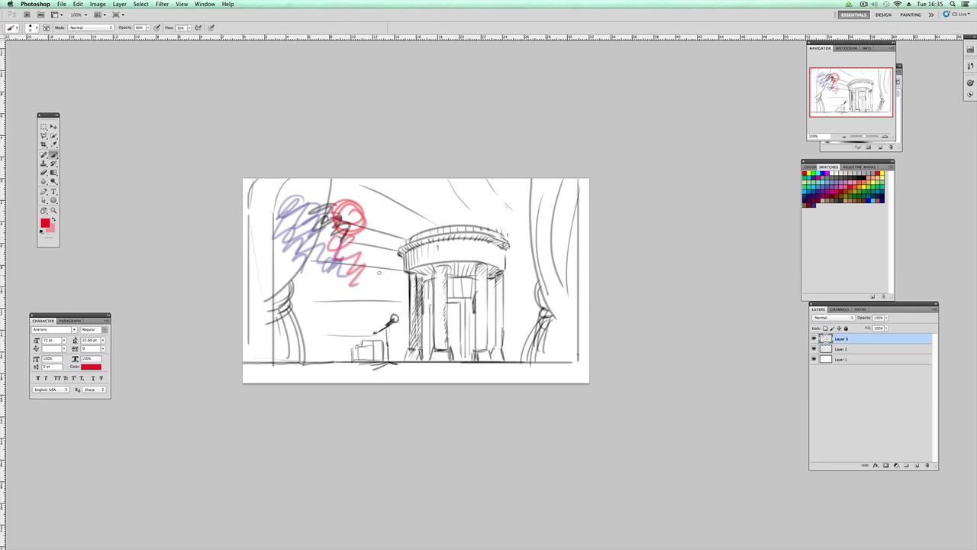
left_click(870, 185)
left_click_drag(367, 239, 390, 221)
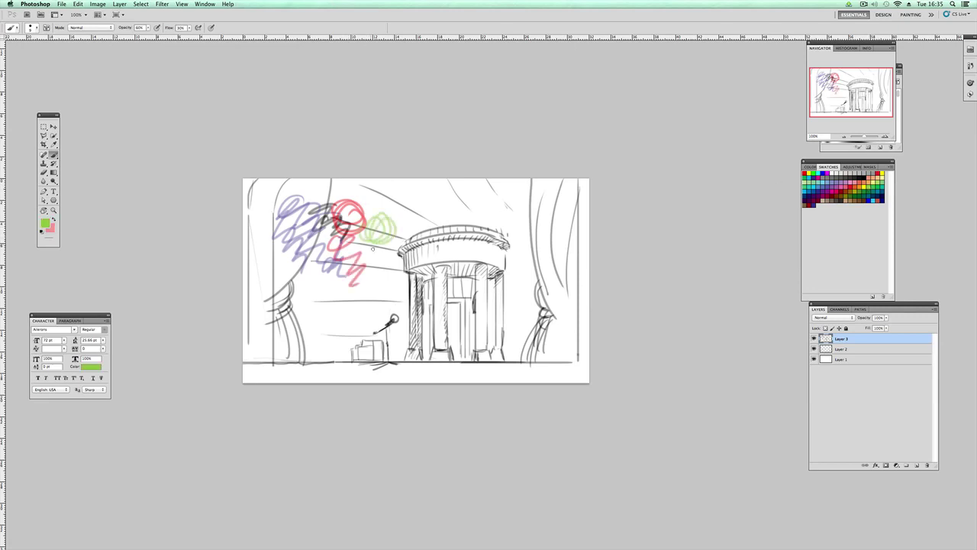